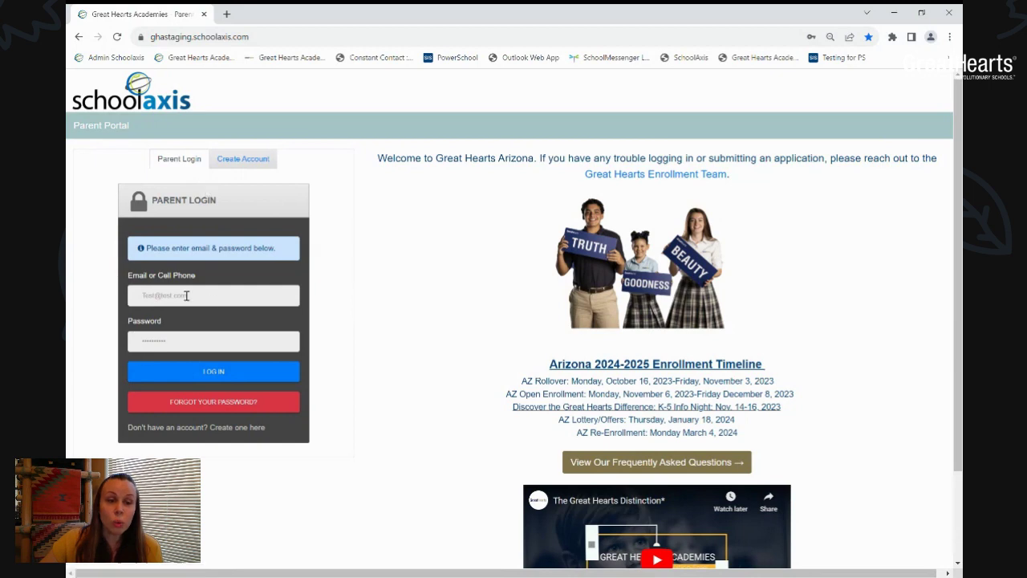
Step: Sign in and review the guardian's contact details, closing them without changes
left_click(227, 373)
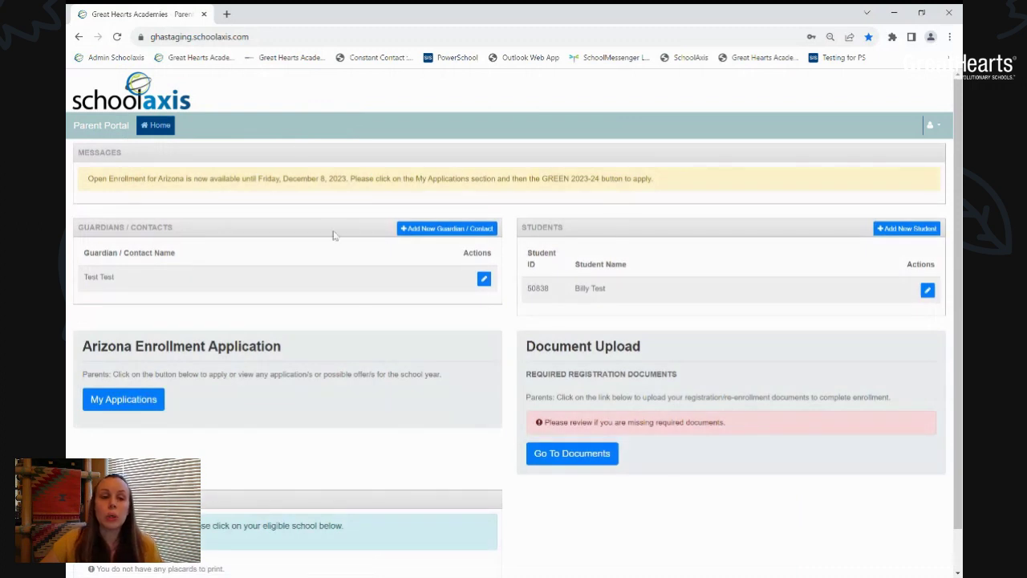
left_click(486, 281)
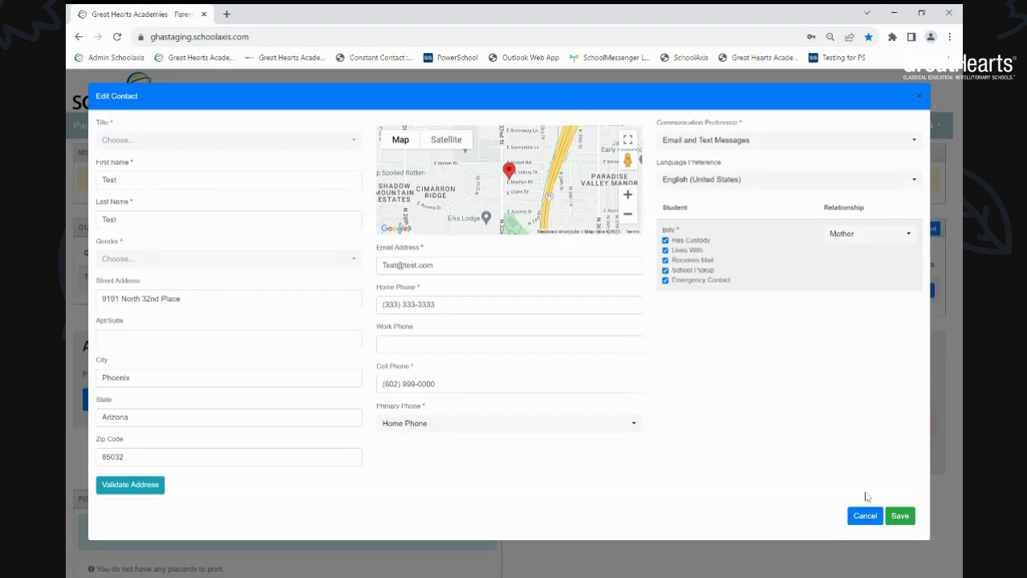
left_click(864, 520)
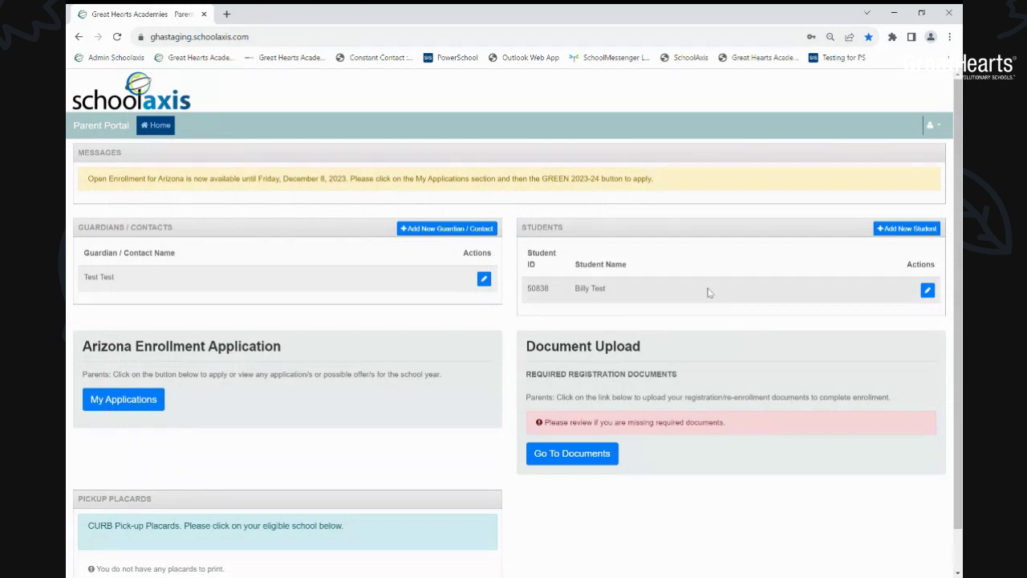
left_click(927, 289)
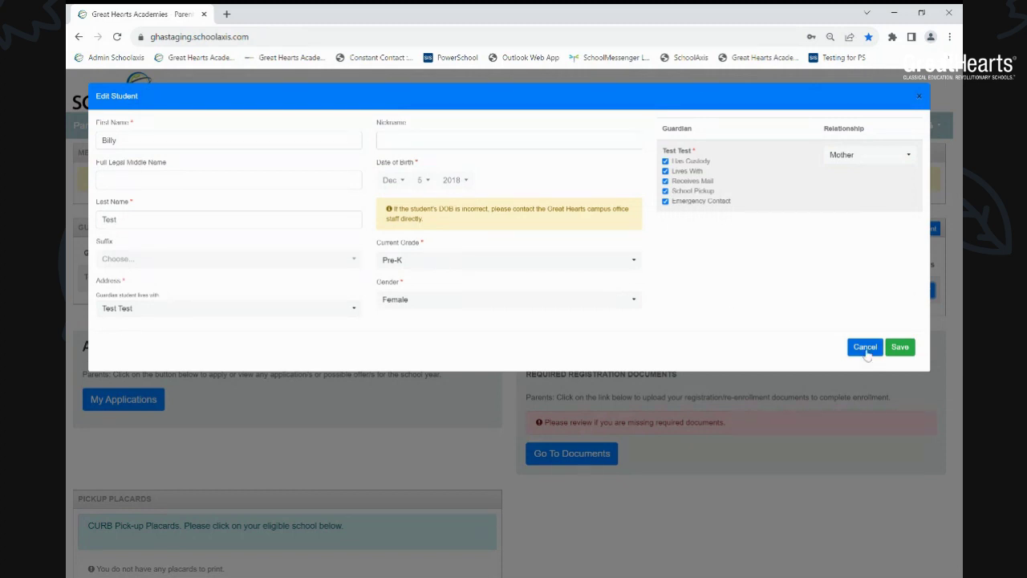
left_click(865, 347)
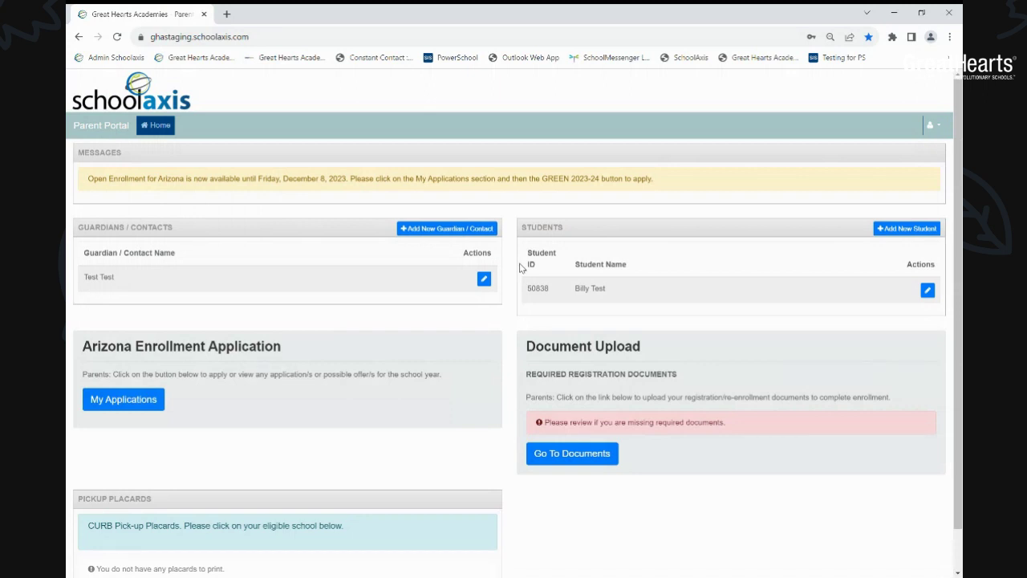
Step: Start a new 24-25 year application for the student with Kindergarten as the grade
left_click(125, 408)
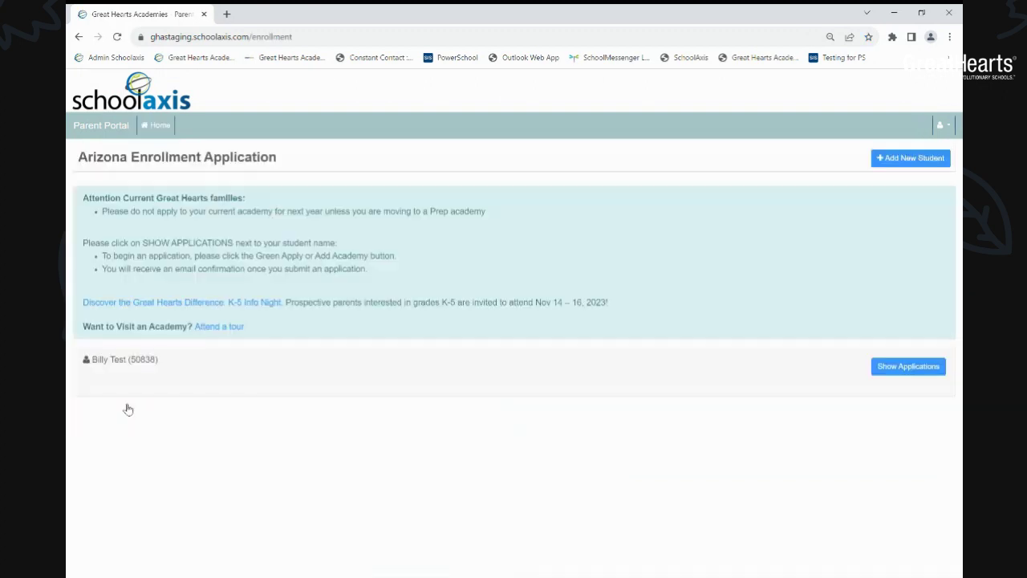
left_click(899, 367)
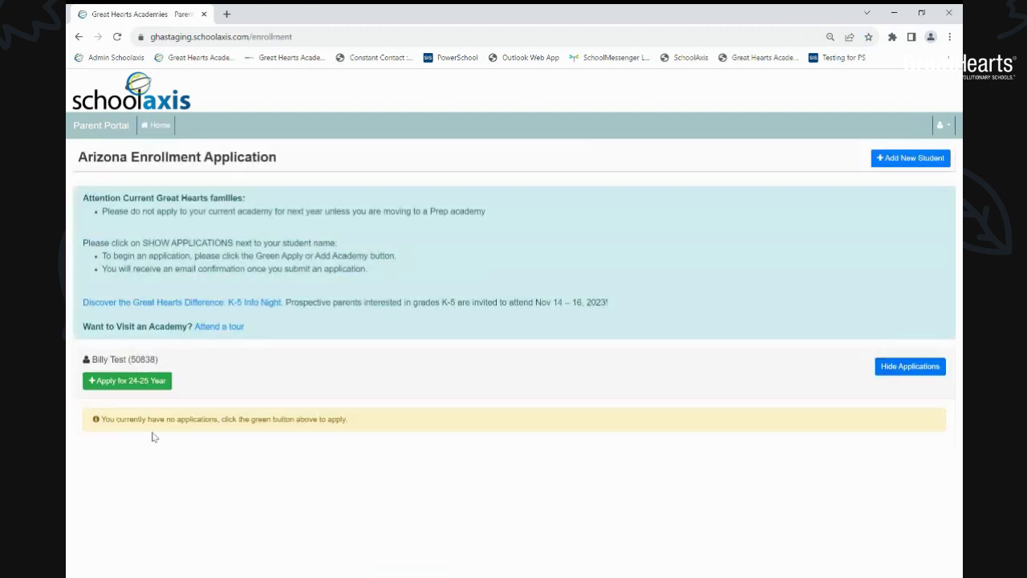
left_click(134, 387)
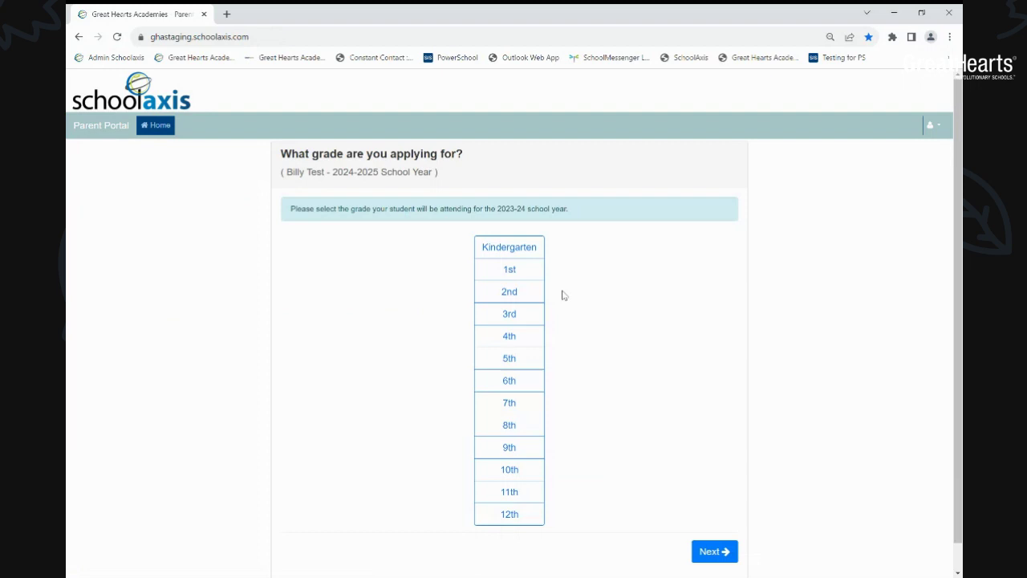
left_click(519, 248)
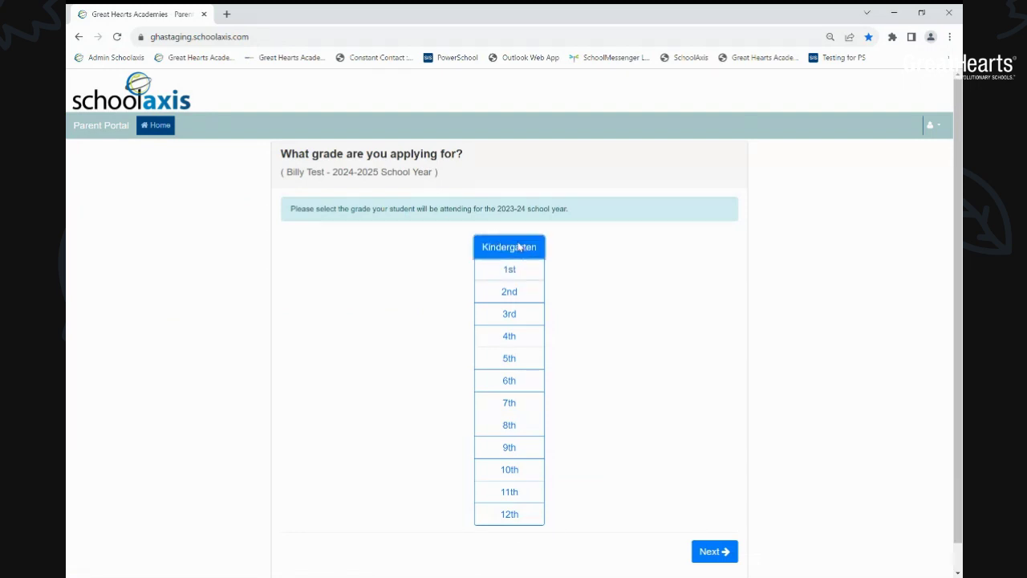
Step: Add Great Hearts Anthem and Archway Chandler to My Schools, then continue
left_click(715, 551)
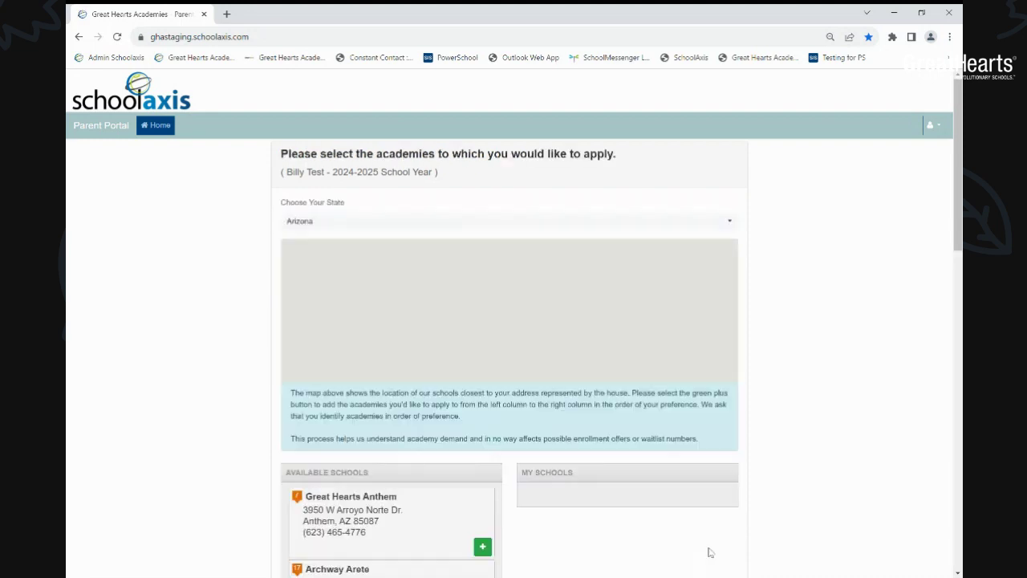
scroll(642, 413, "down", 3)
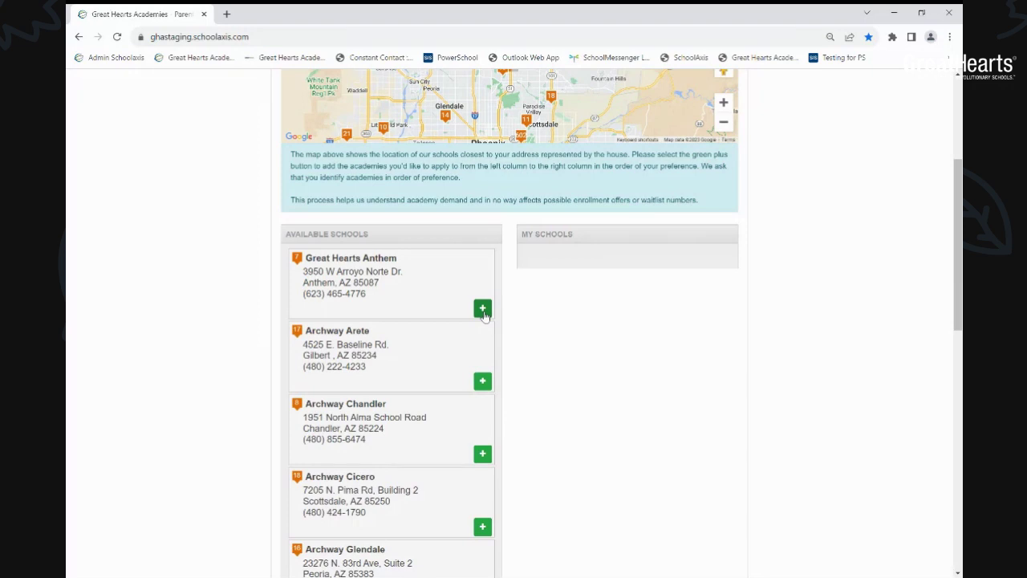
left_click(483, 311)
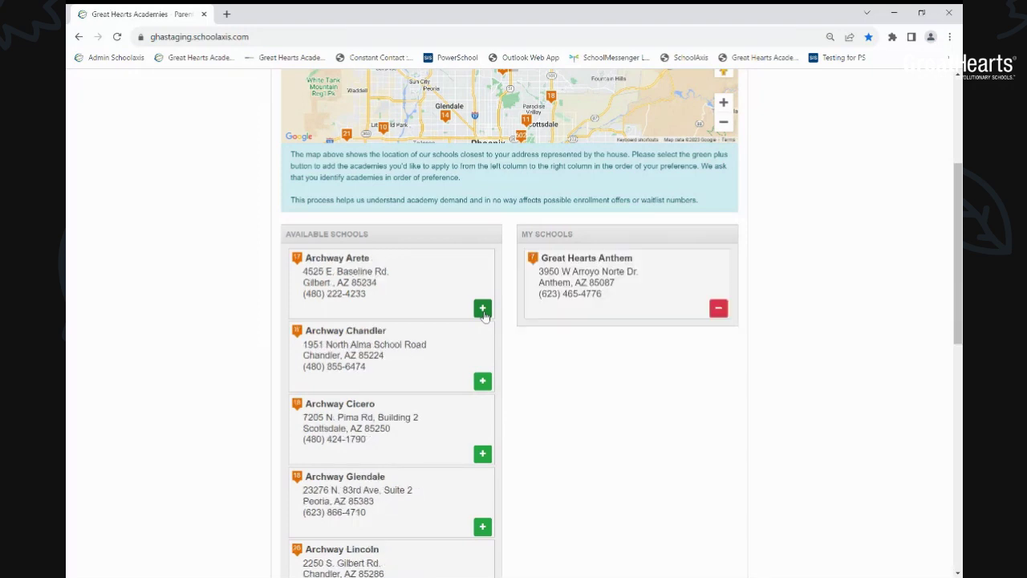
left_click(482, 383)
scroll(678, 484, "up", 1)
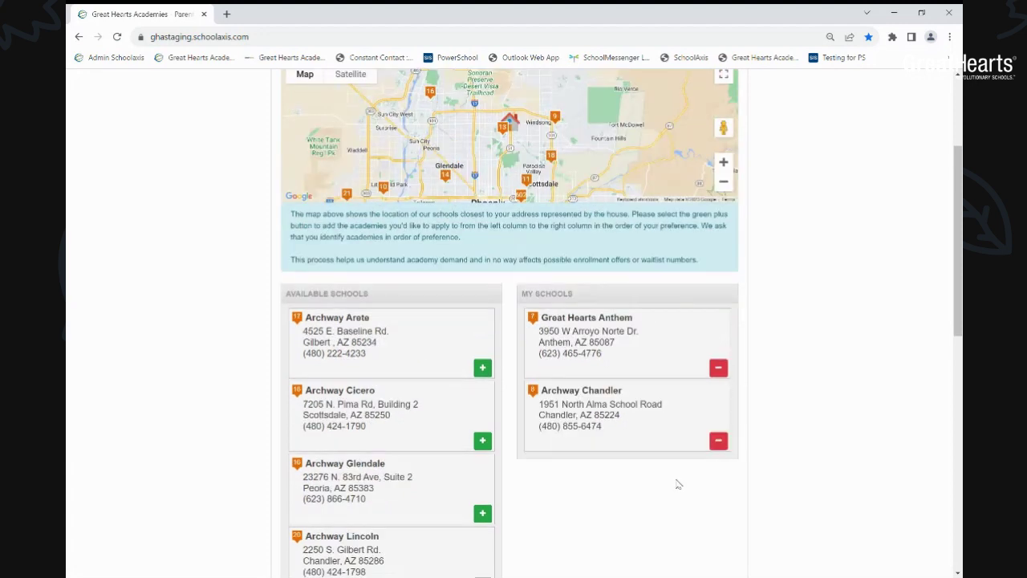
scroll(678, 484, "up", 2)
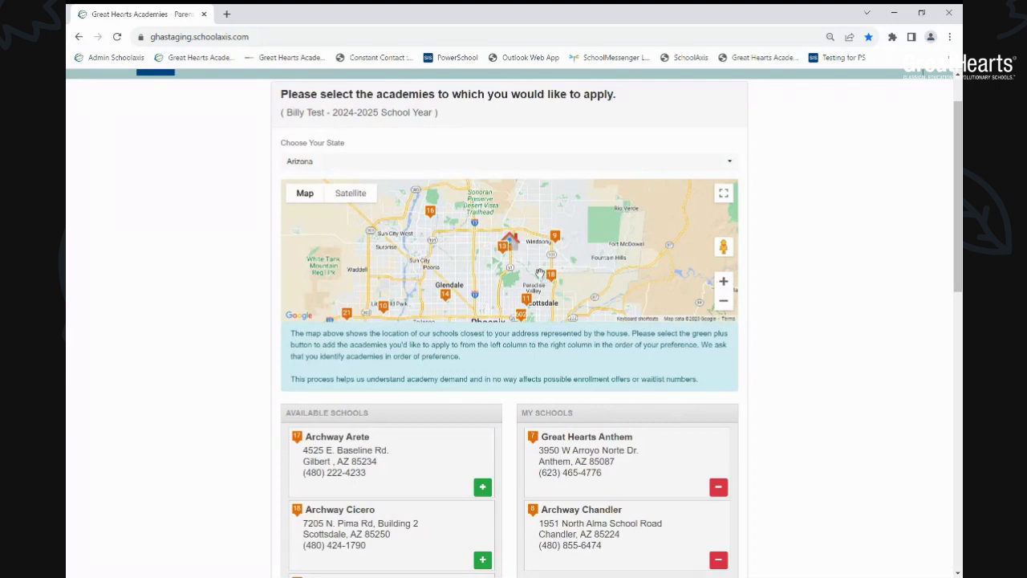
scroll(539, 280, "down", 2)
scroll(539, 287, "up", 2)
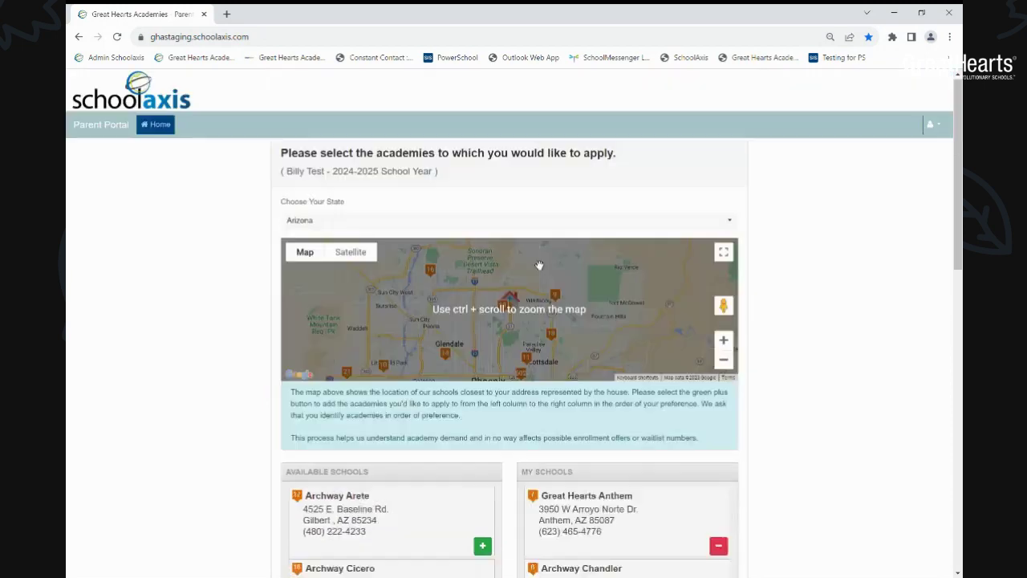
scroll(559, 313, "down", 5)
scroll(560, 314, "down", 5)
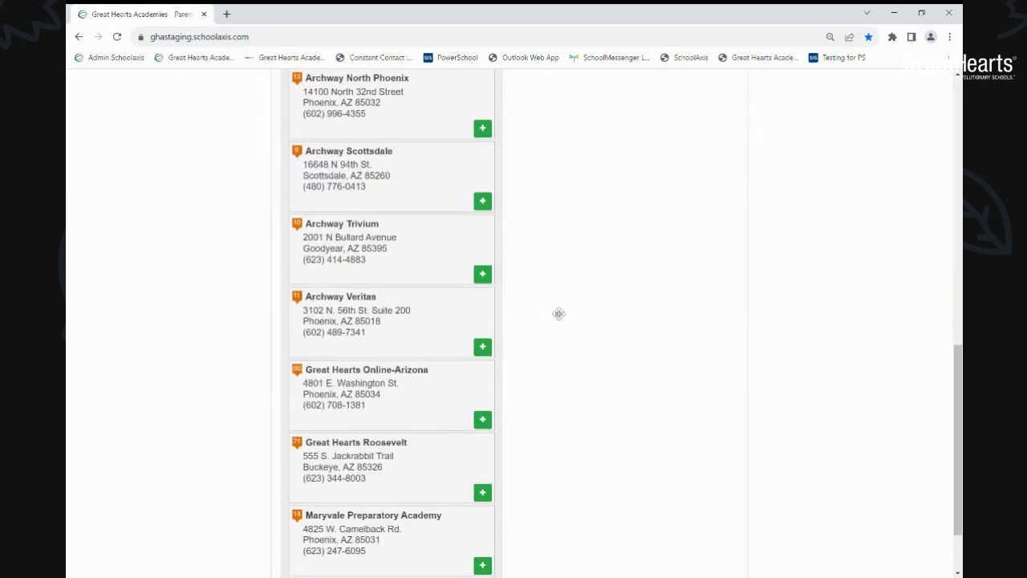
left_click(724, 536)
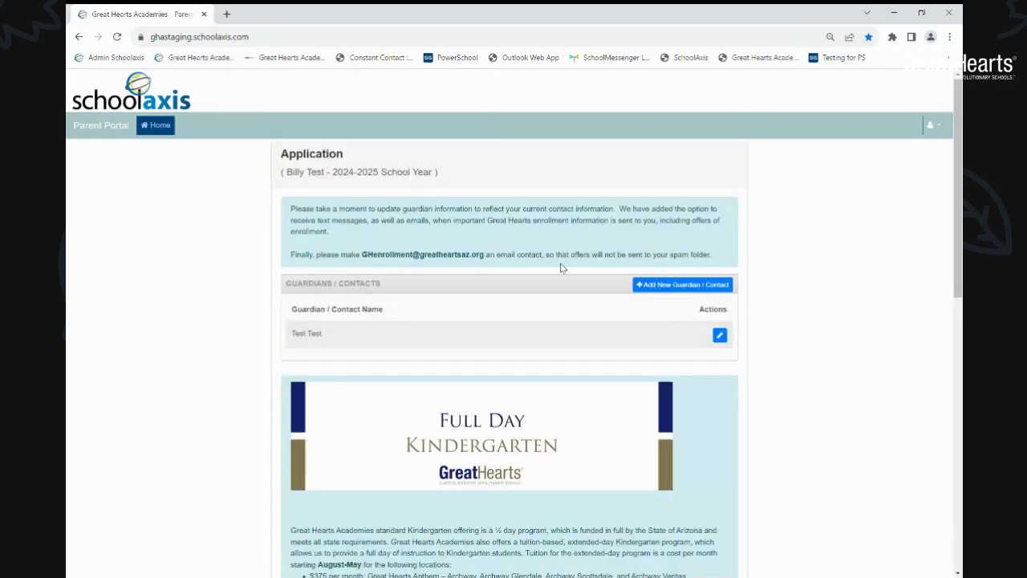
Step: Answer No to graduating from an Archway academy and enter 'ashland ranch' as current school
scroll(562, 267, "down", 3)
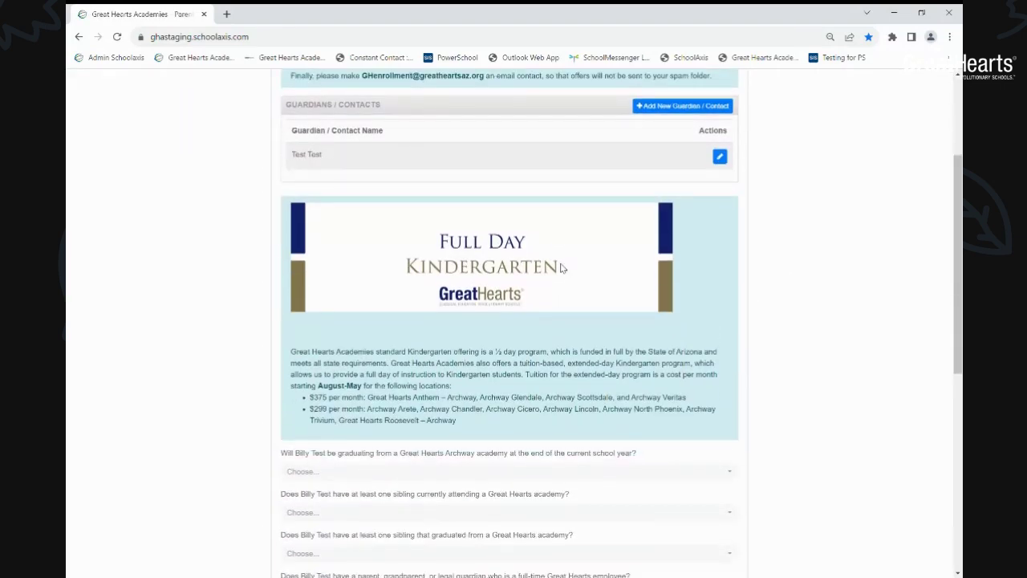
scroll(562, 268, "down", 3)
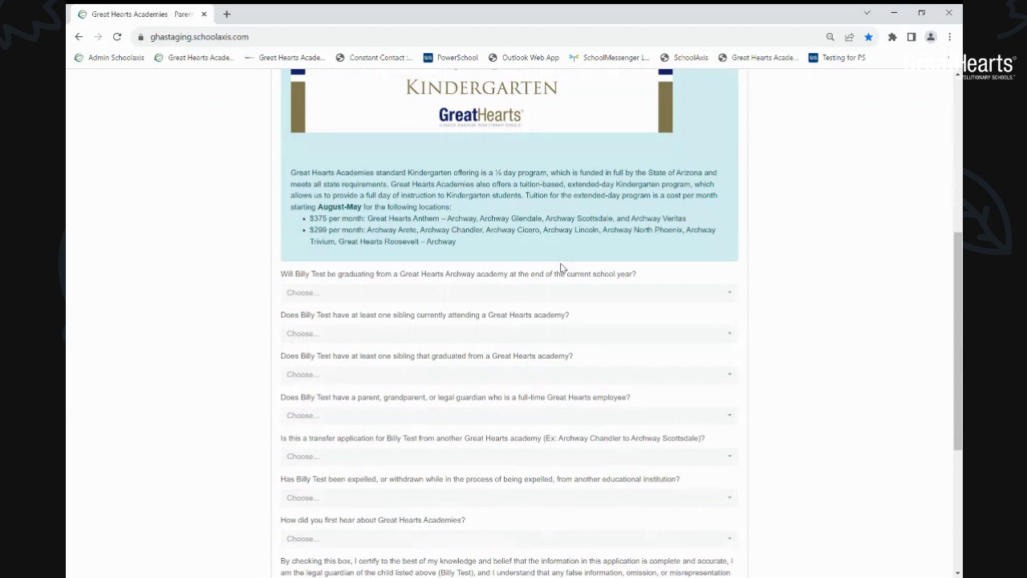
left_click(365, 295)
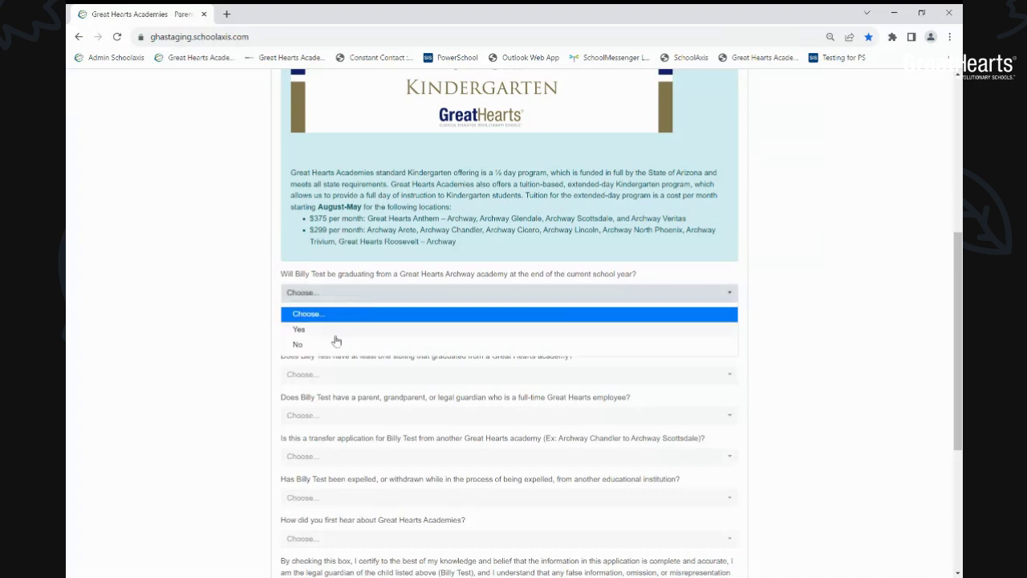
left_click(334, 345)
left_click(328, 337)
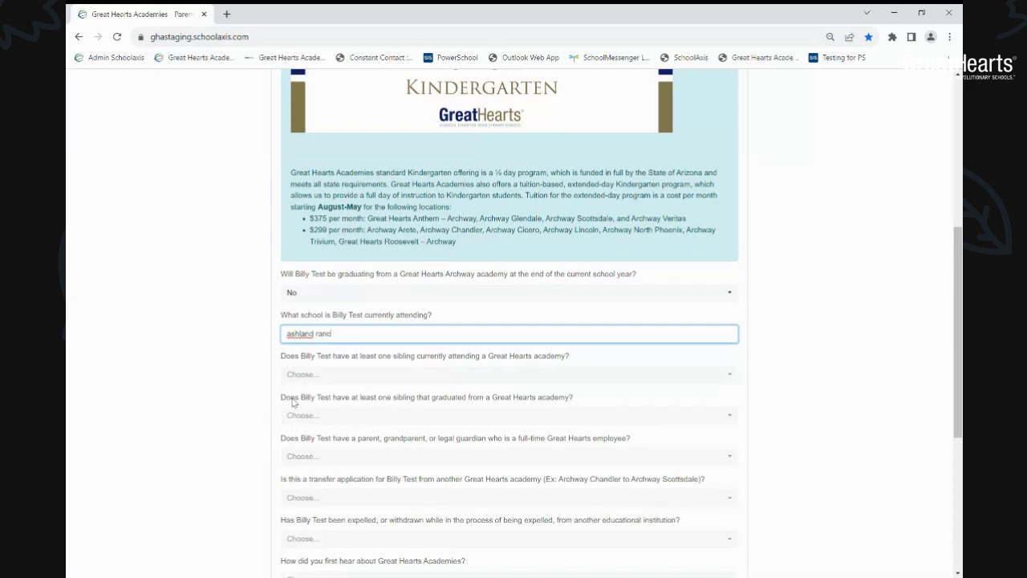
left_click(128, 361)
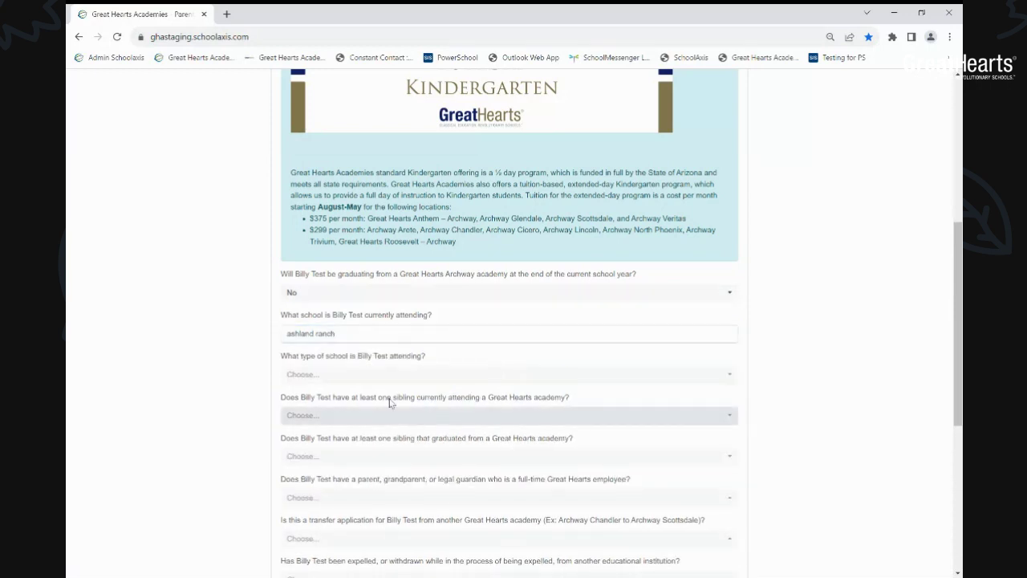
Step: Set school type to Private School and answer No to both sibling questions
left_click(361, 375)
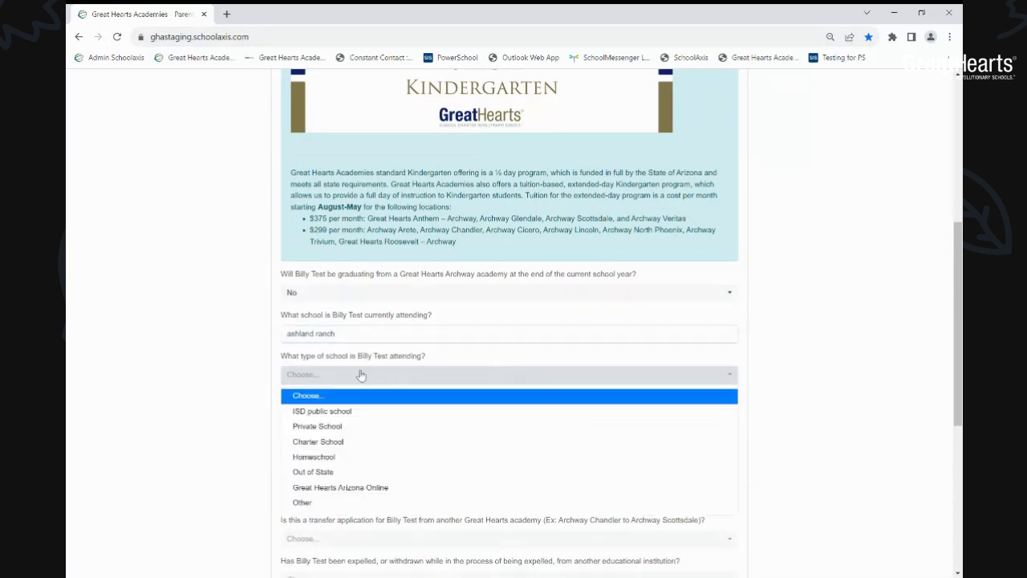
left_click(322, 427)
left_click(367, 417)
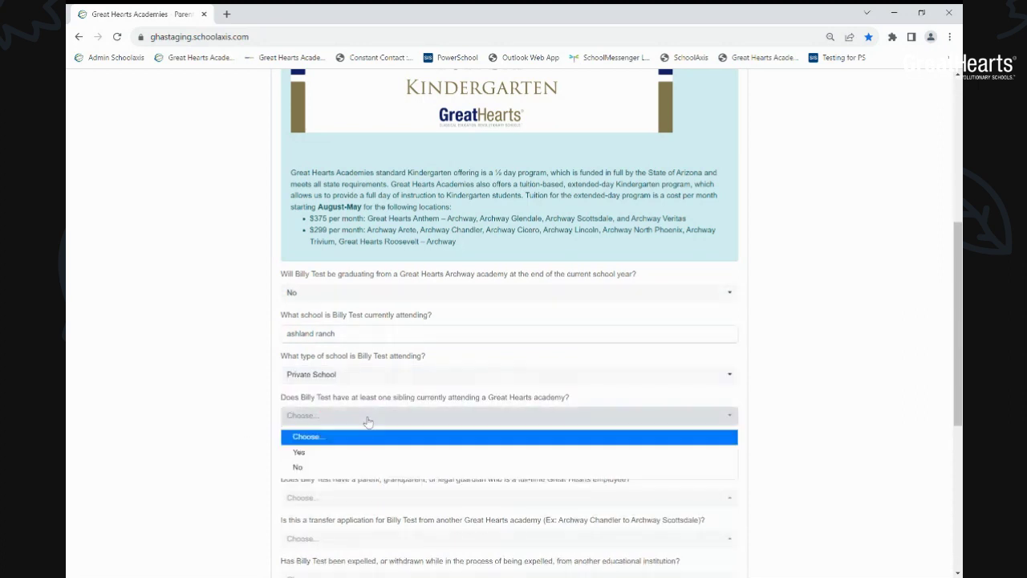
left_click(327, 466)
scroll(325, 463, "down", 3)
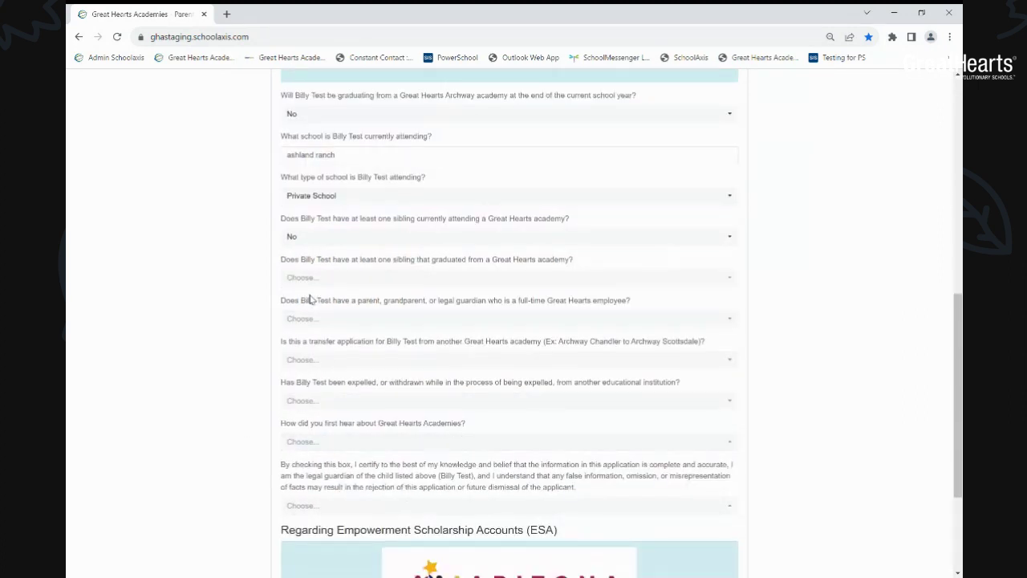
left_click(310, 279)
left_click(306, 329)
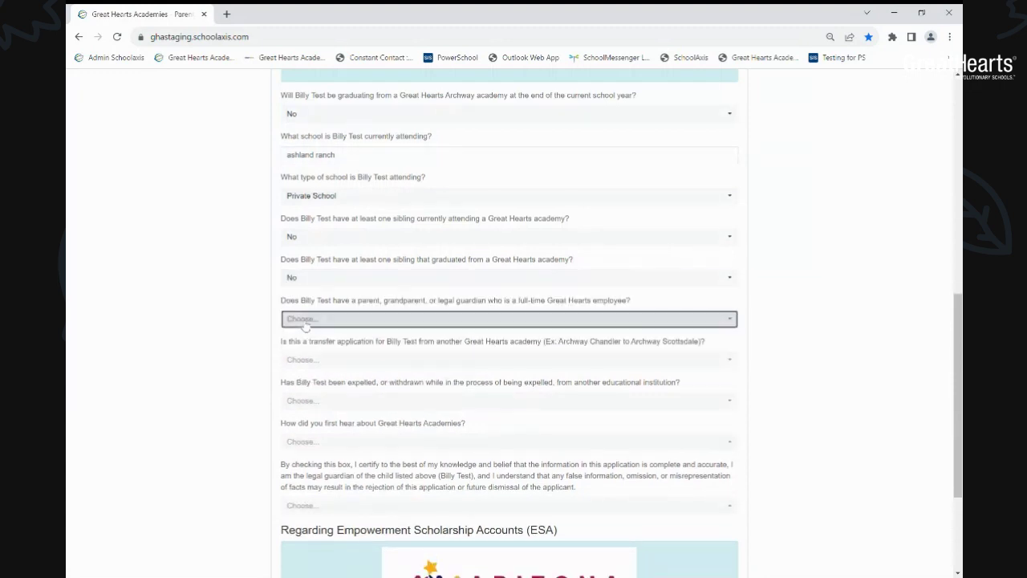
Step: Answer No to the employee-relative, transfer and expelled questions
left_click(306, 331)
left_click(307, 367)
left_click(306, 363)
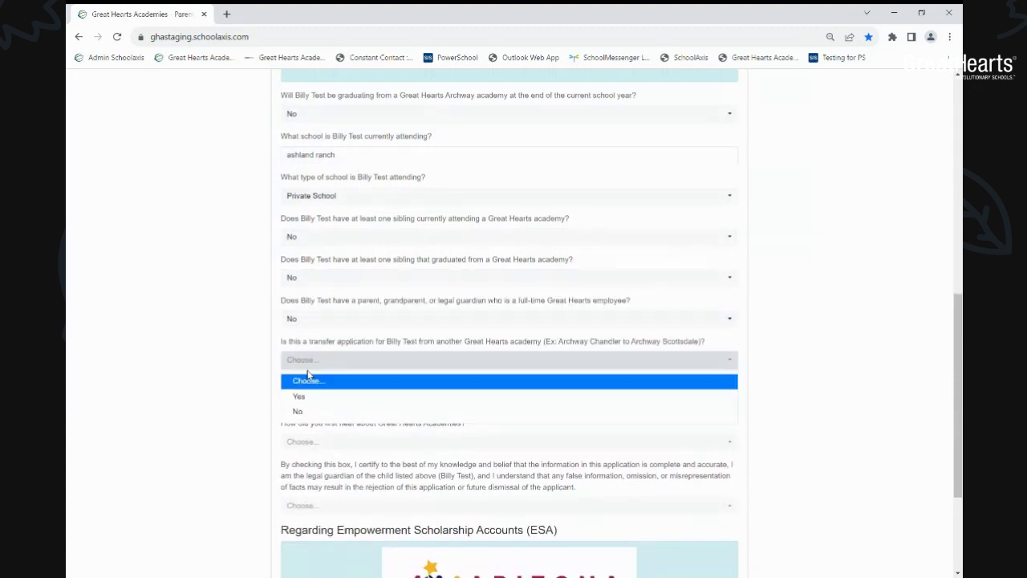
left_click(307, 409)
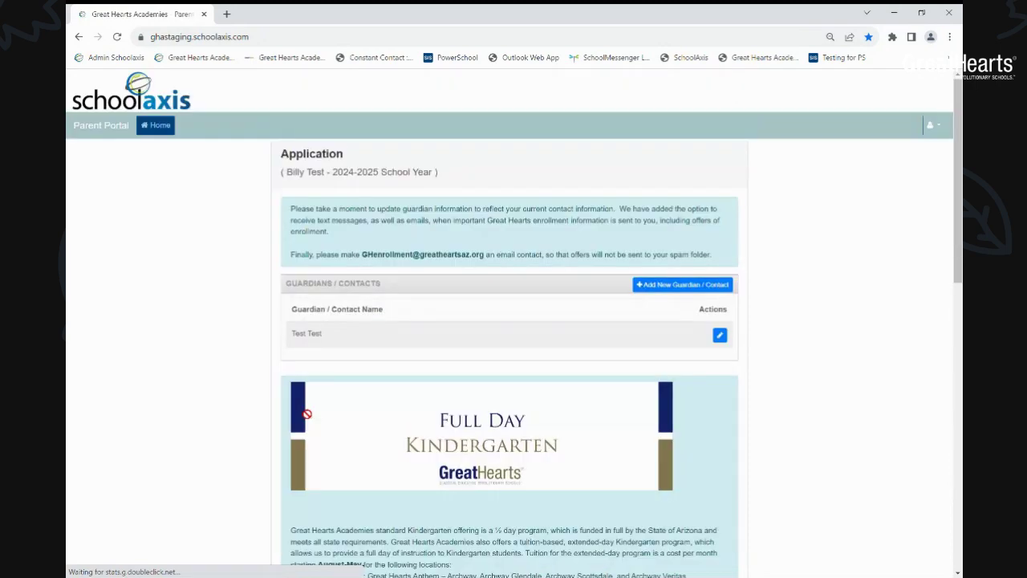
left_click(314, 344)
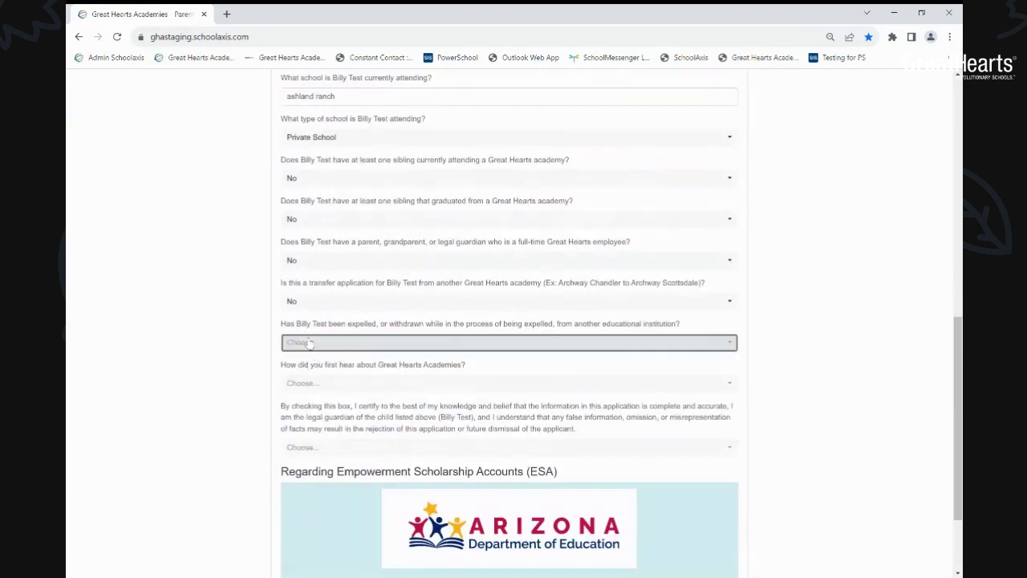
left_click(321, 393)
Step: Choose Online Research as how you first heard and agree to the certification
left_click(297, 387)
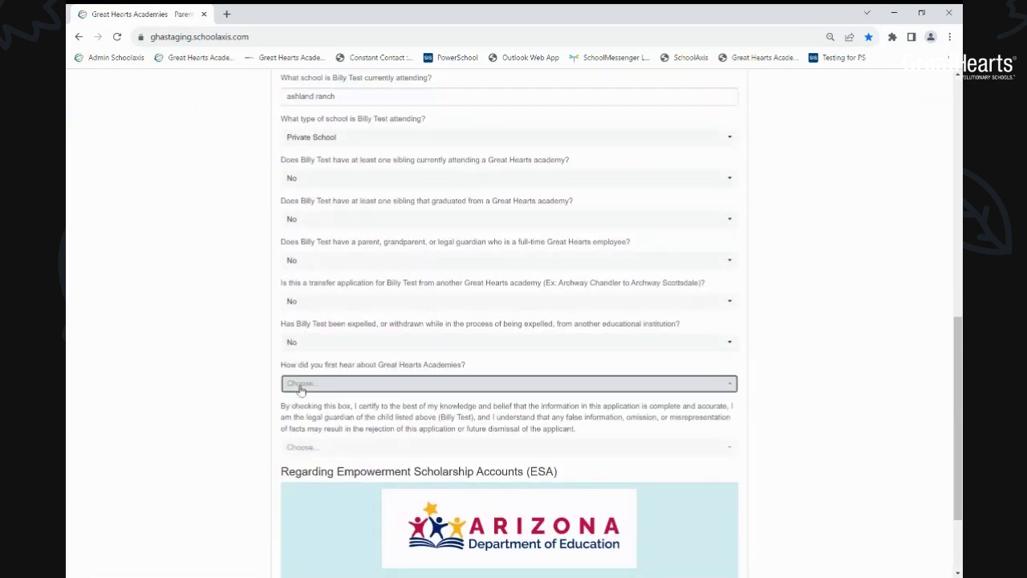
left_click(313, 285)
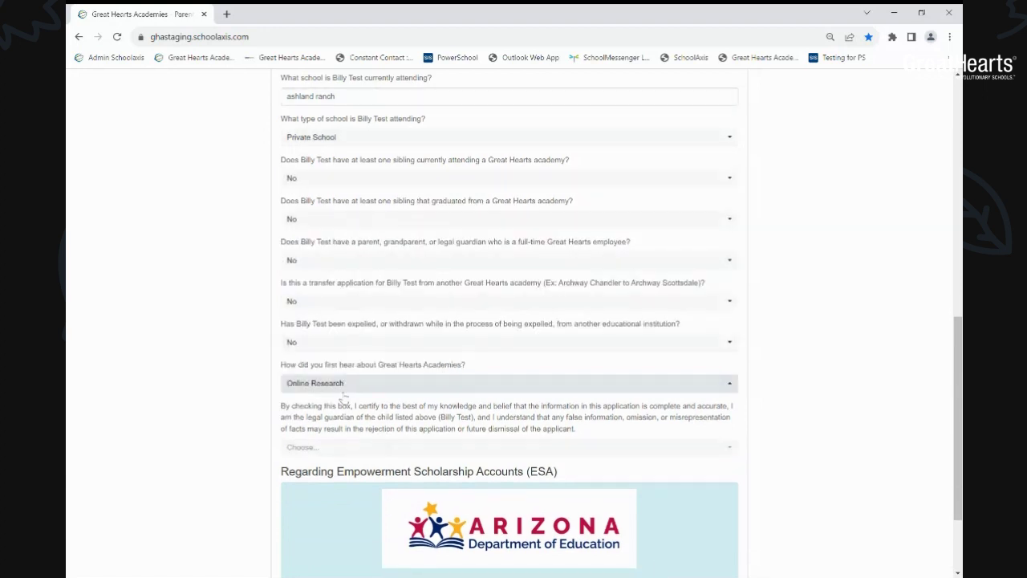
scroll(342, 394, "down", 2)
left_click(314, 331)
left_click(314, 366)
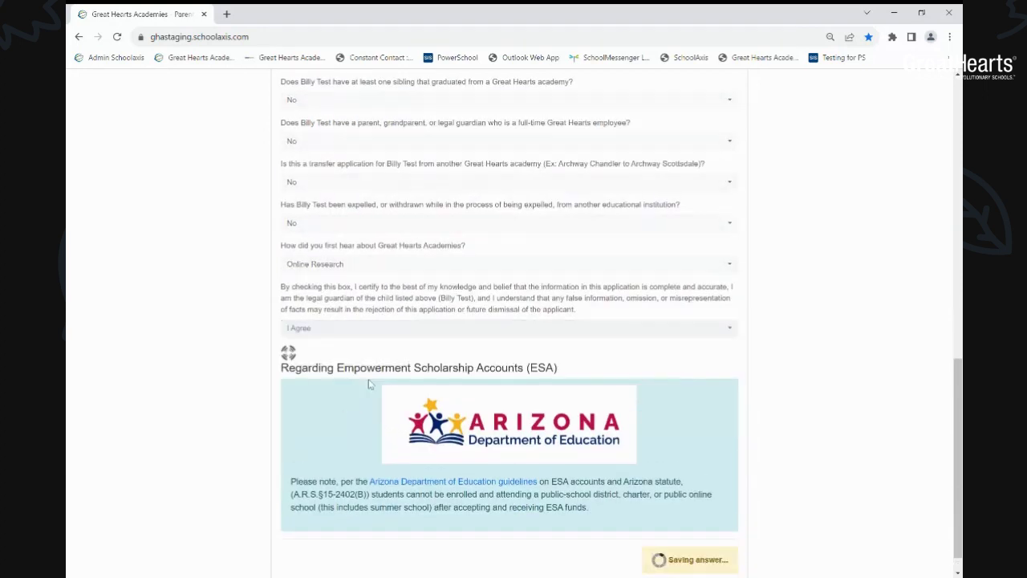
Step: Submit the kindergarten application from the summary and confirm it in the Attention dialog
left_click(714, 542)
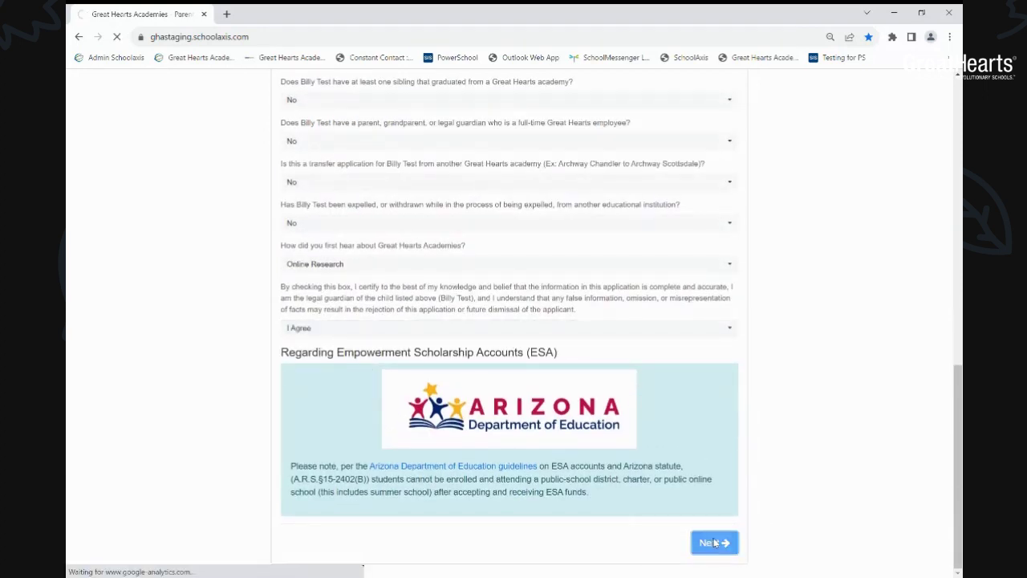
scroll(724, 549, "down", 10)
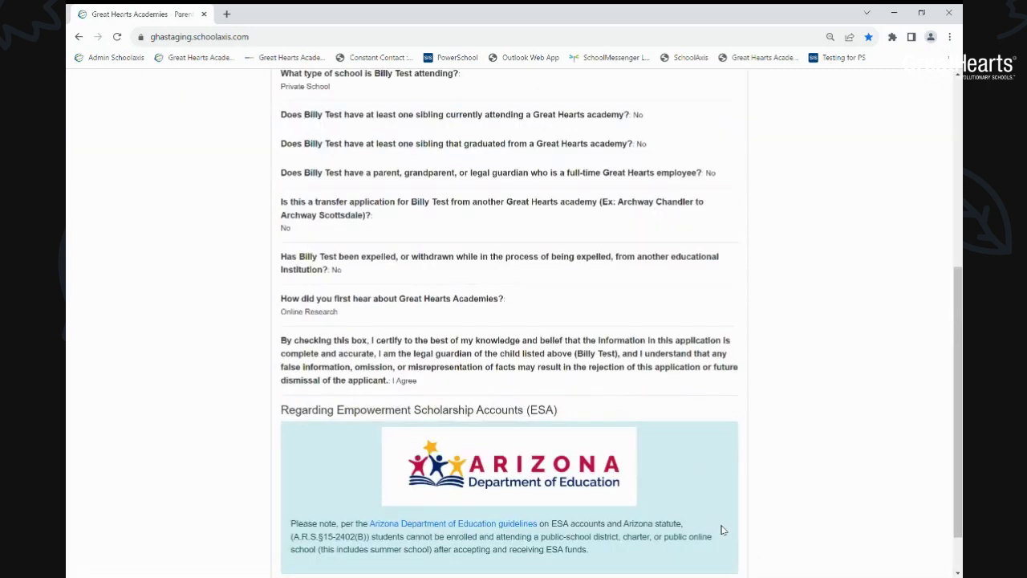
left_click(720, 545)
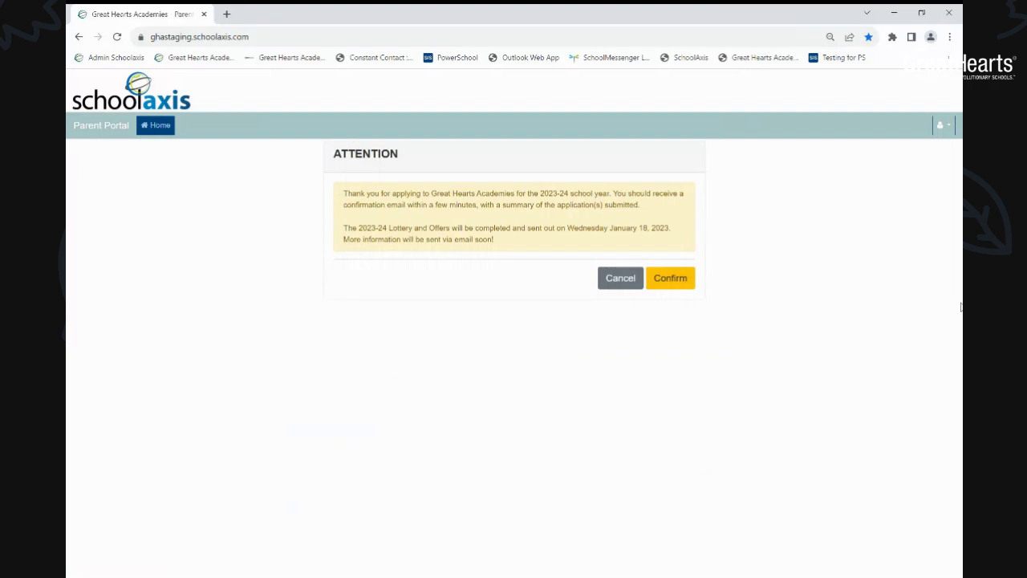
left_click(676, 283)
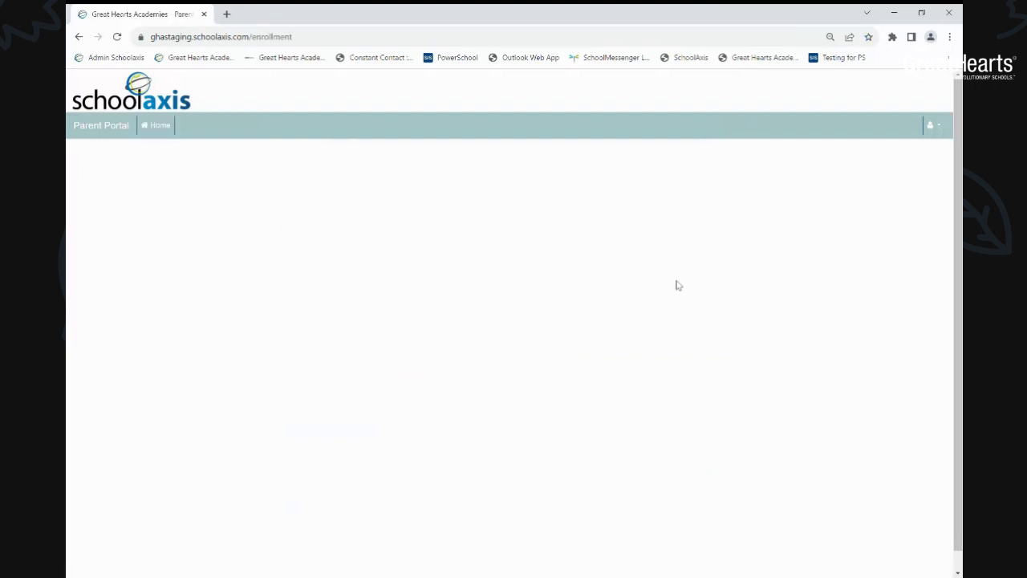
scroll(610, 397, "down", 1)
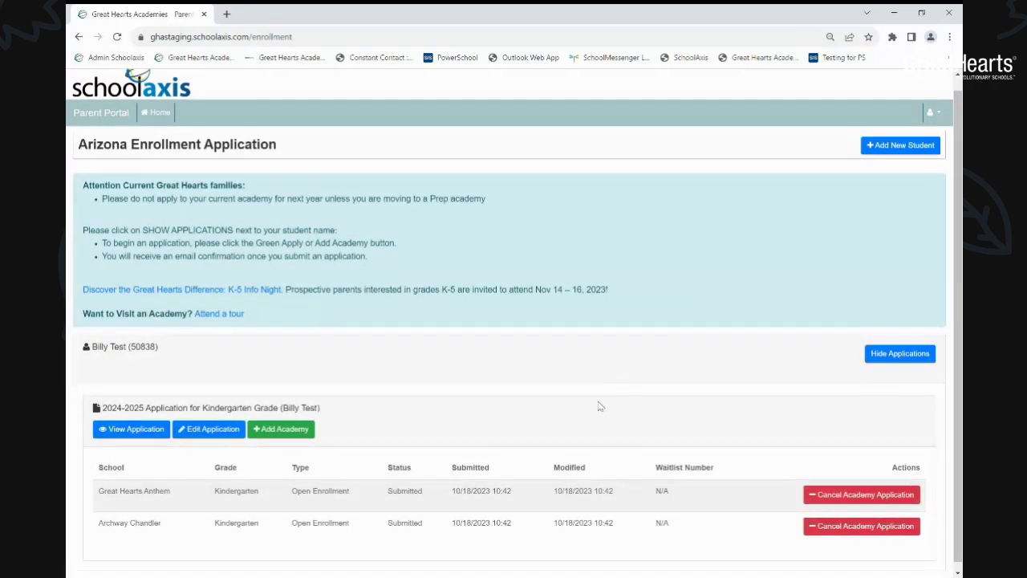